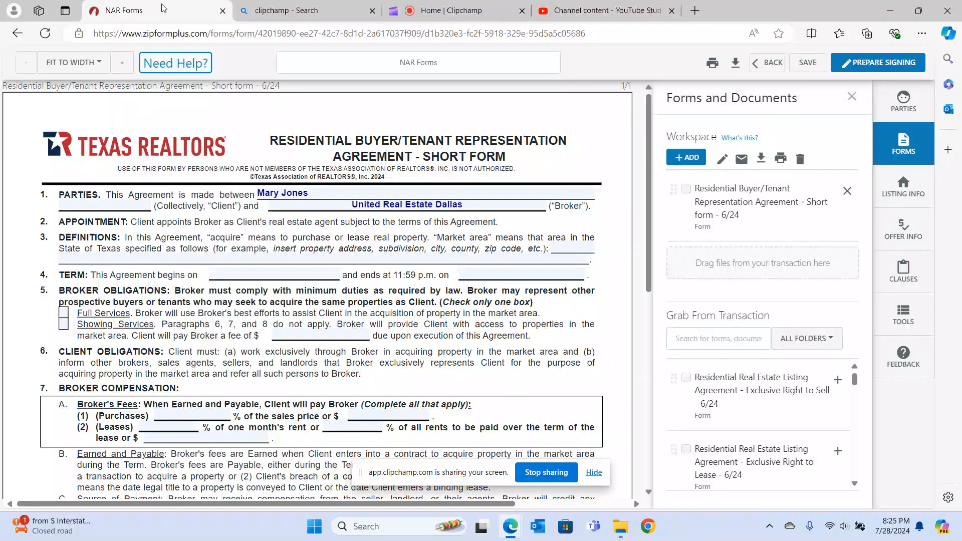
- Enter "Dallas County and Collin County" as the market area in the Definitions paragraph
scroll(111, 385, "down", 8)
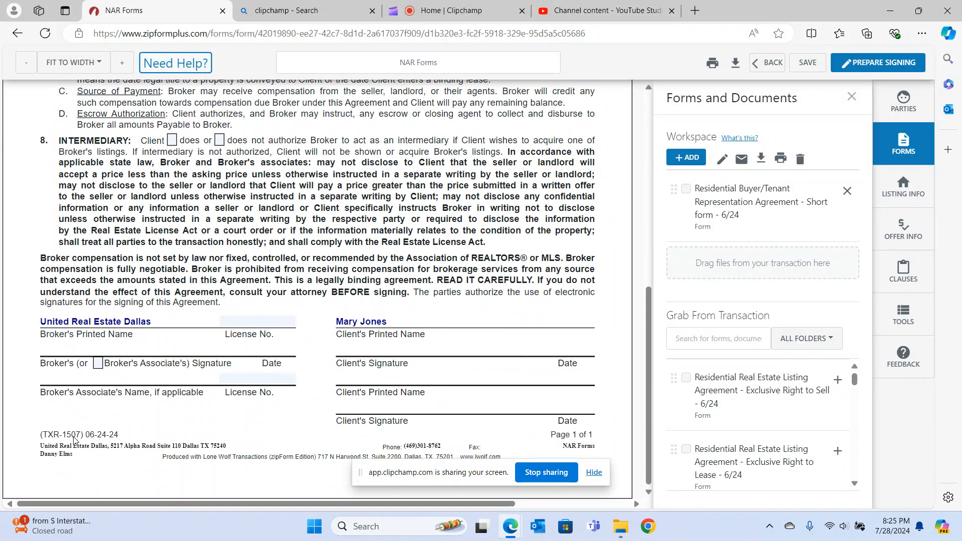
scroll(165, 364, "up", 10)
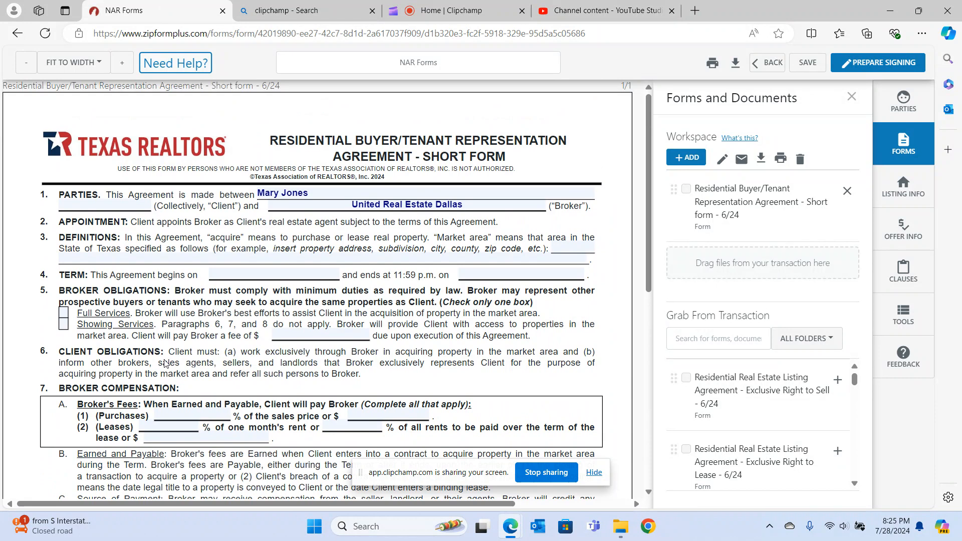
scroll(166, 363, "down", 2)
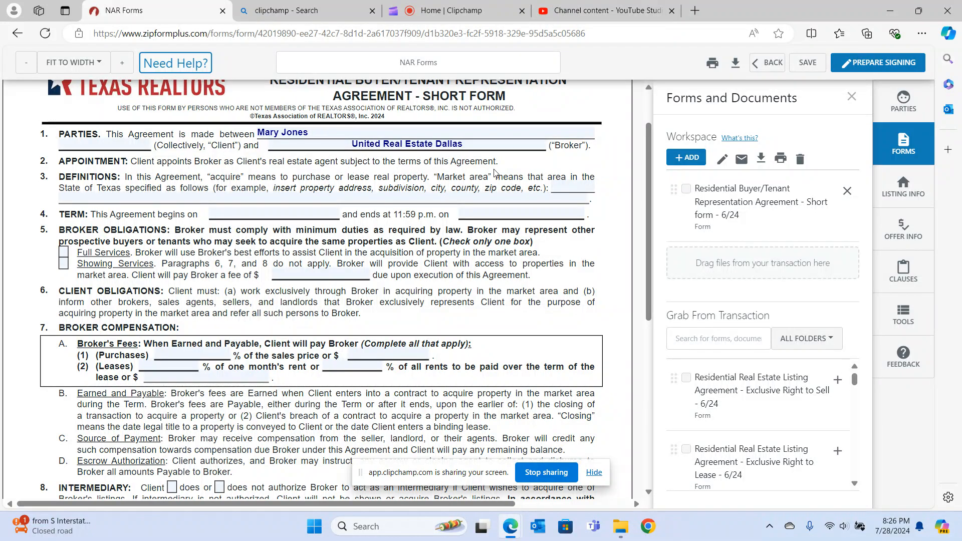
scroll(503, 173, "down", 1)
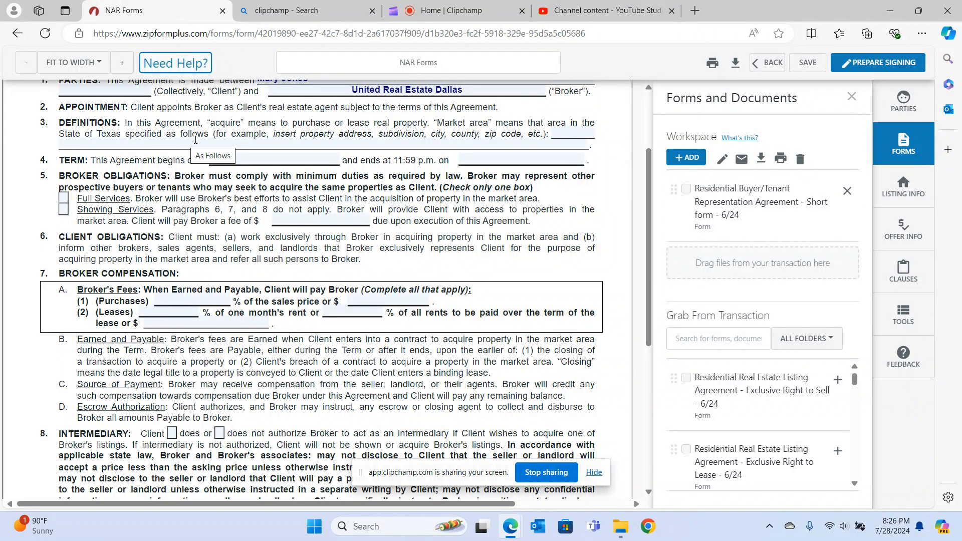
scroll(195, 139, "up", 1)
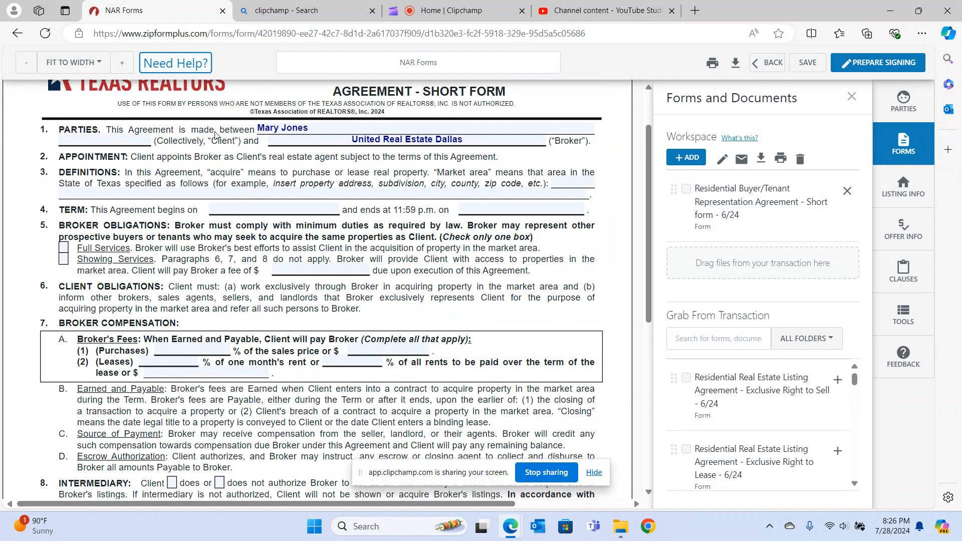
left_click(325, 192)
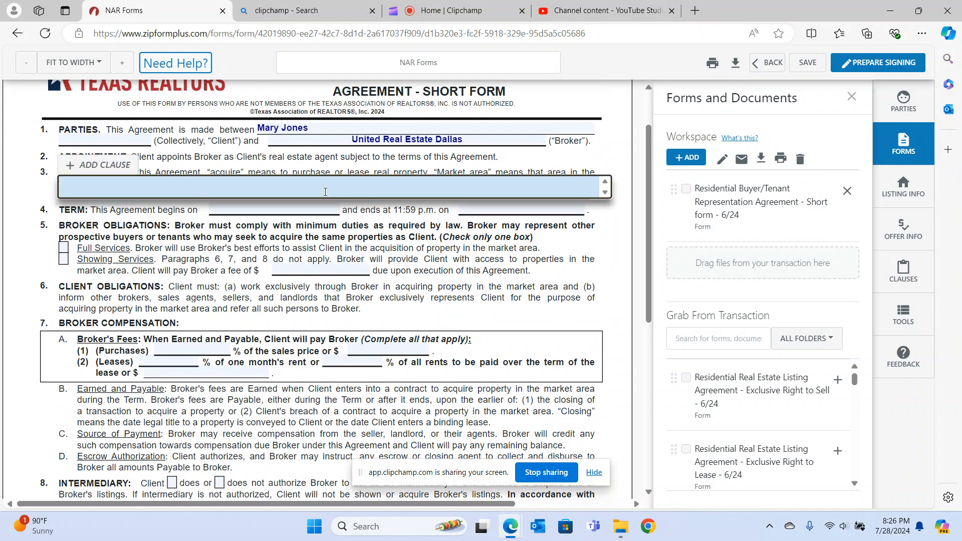
type("Dallas")
type(" County ")
type("and Collin ")
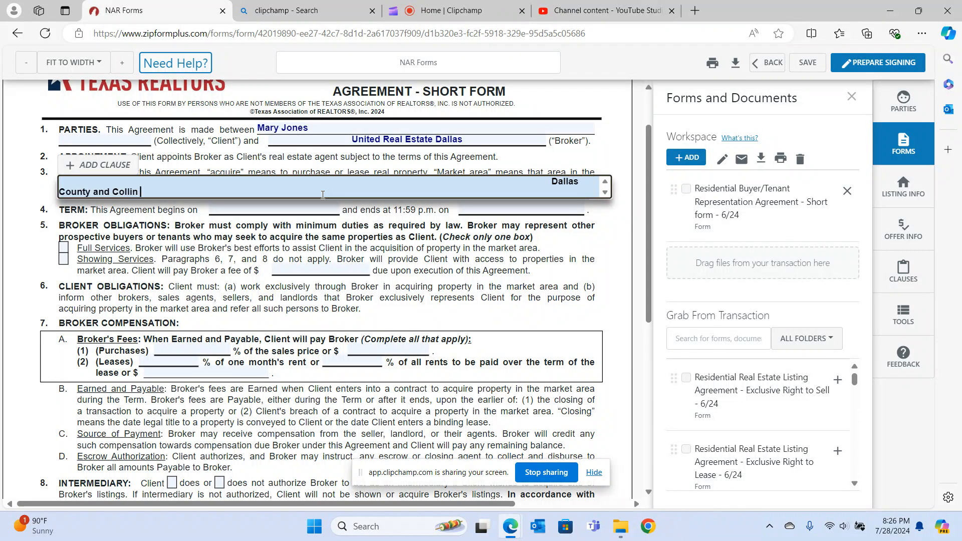
type("County")
left_click(44, 200)
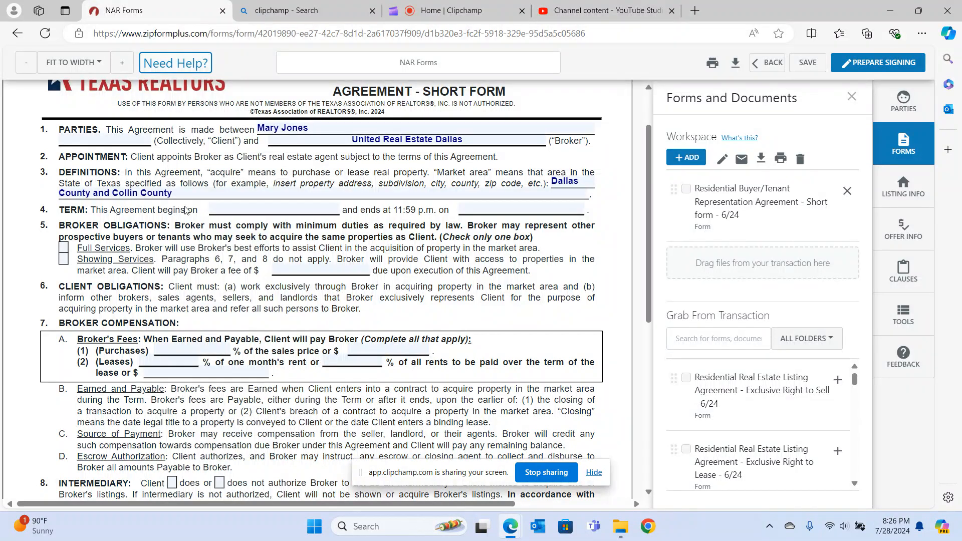
- Set the agreement's beginning date in the Term paragraph to July 28, 2024
left_click(252, 206)
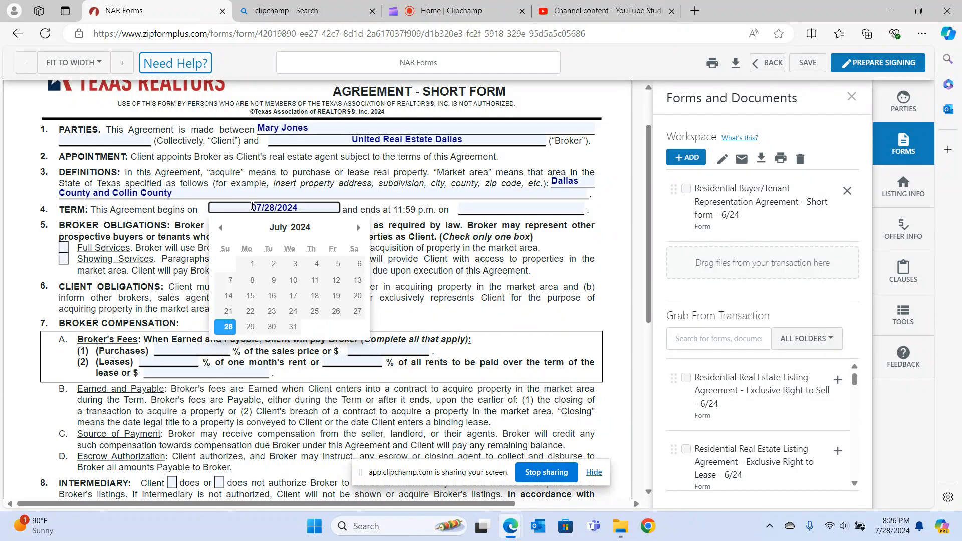
left_click(233, 329)
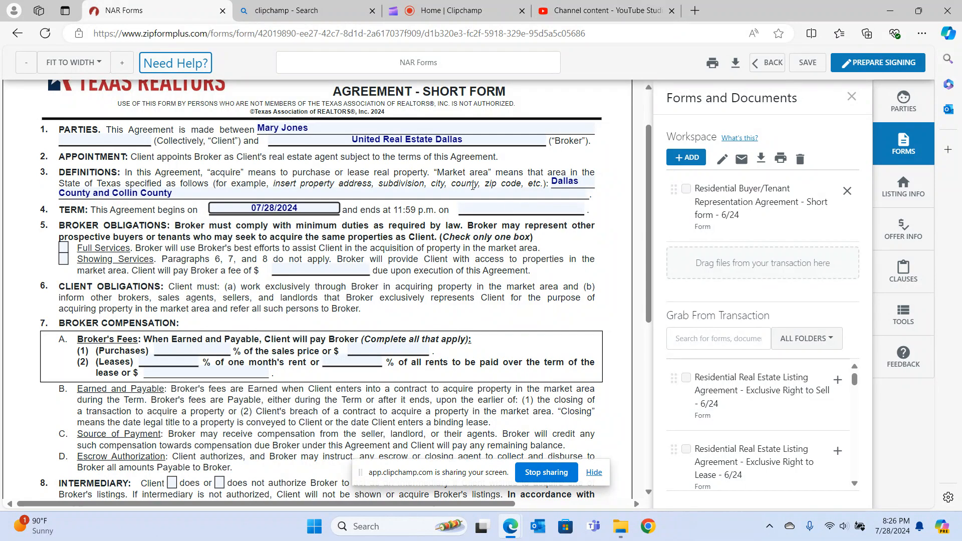
scroll(457, 181, "up", 1)
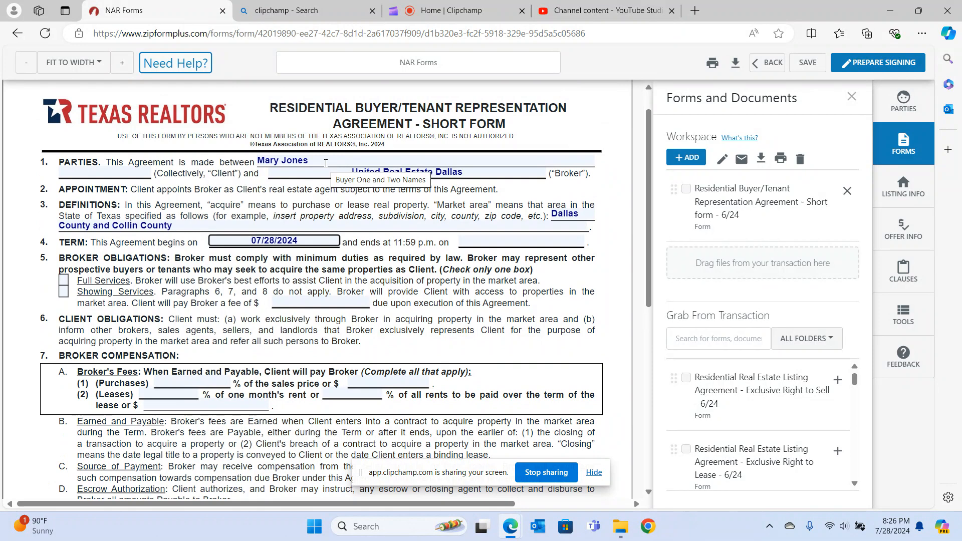
- Set the agreement's ending date in the Term paragraph to October 31, 2024
left_click(520, 240)
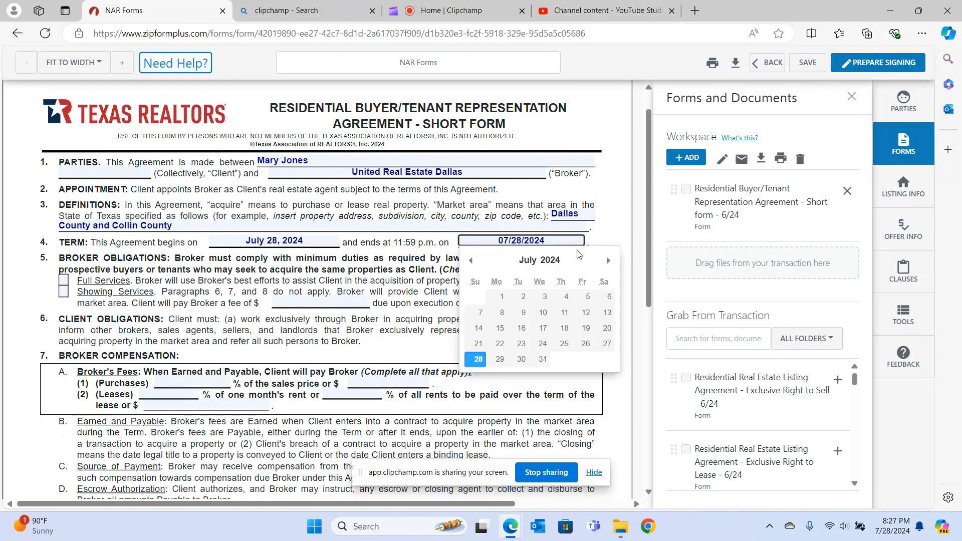
left_click(609, 261)
left_click(609, 261)
left_click(609, 261)
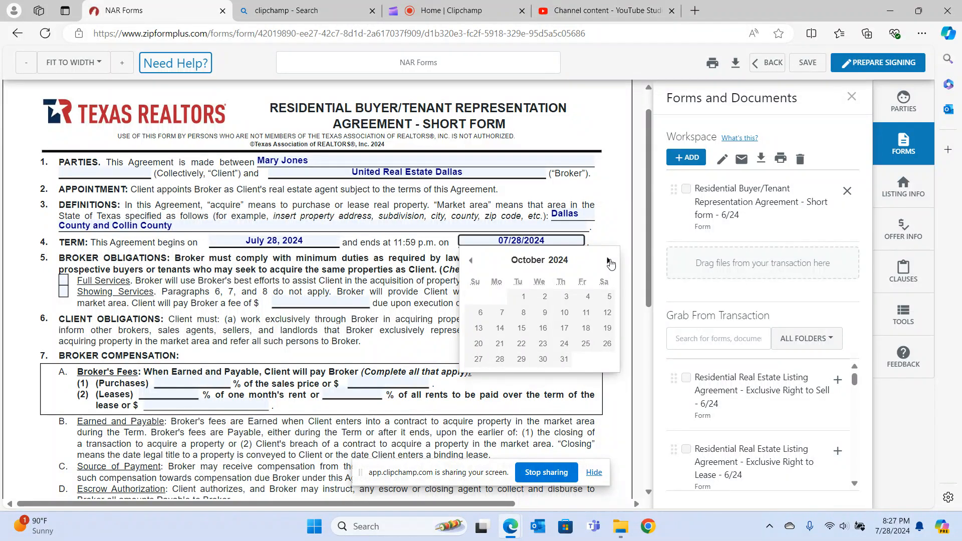
left_click(562, 361)
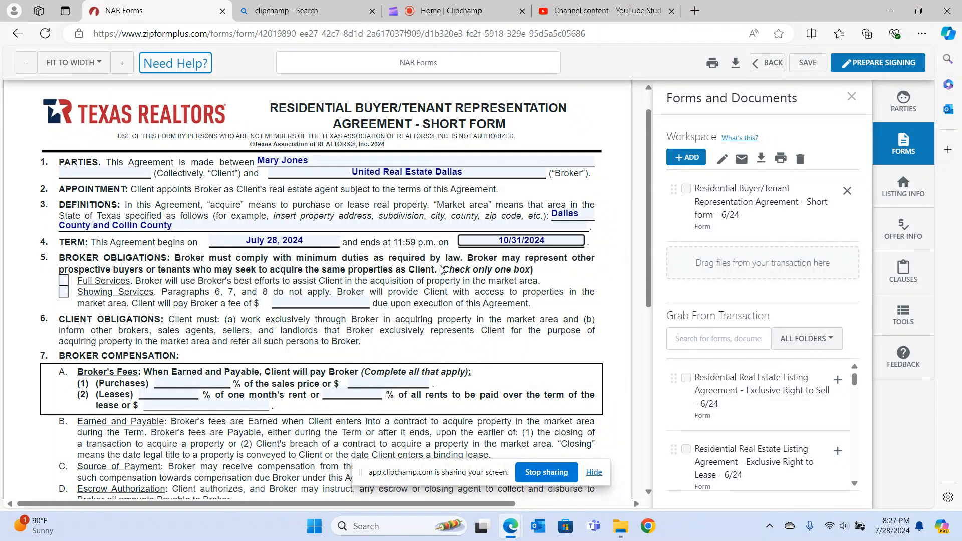
- Mark Full Services under Broker Obligations, try Showing Services instead, and return the selection to Full Services
scroll(450, 277, "down", 1)
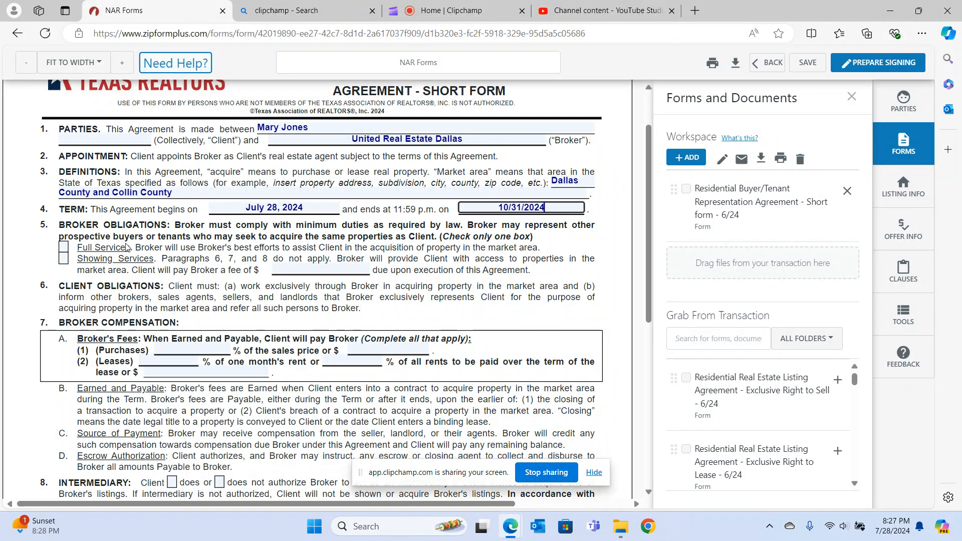
left_click(64, 251)
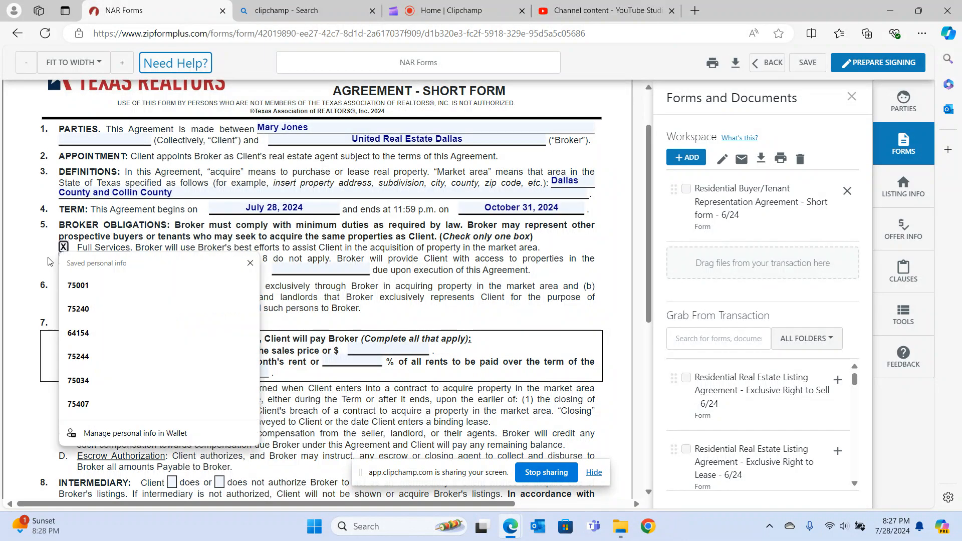
left_click(63, 260)
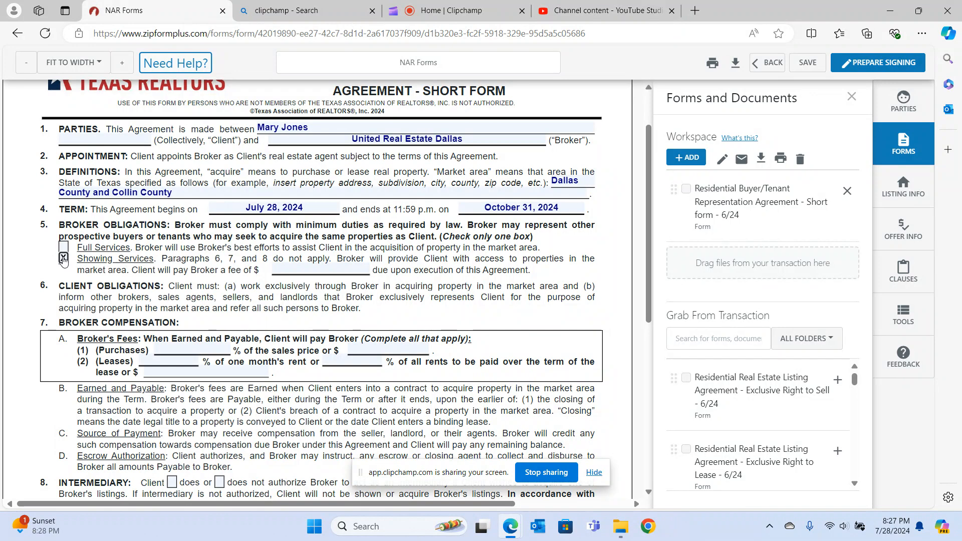
left_click(63, 248)
left_click(59, 248)
- Switch the selected service in the Broker Obligations paragraph to Showing Services
scroll(191, 178, "up", 1)
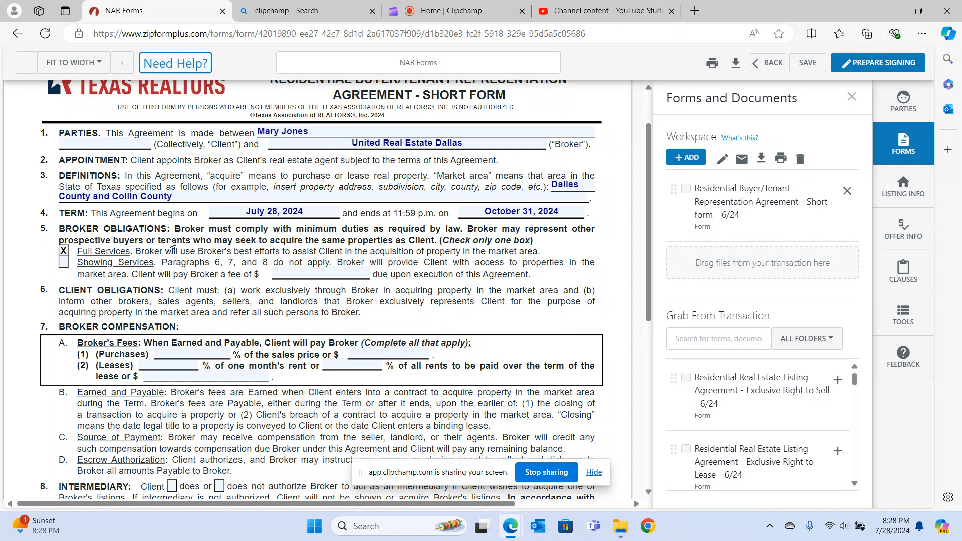
scroll(280, 169, "up", 1)
scroll(280, 169, "up", 1)
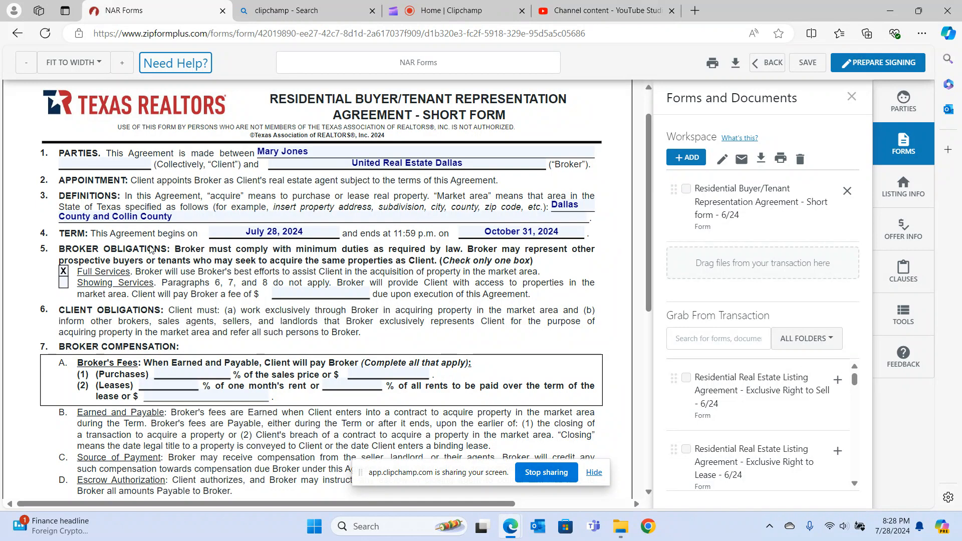
left_click(64, 272)
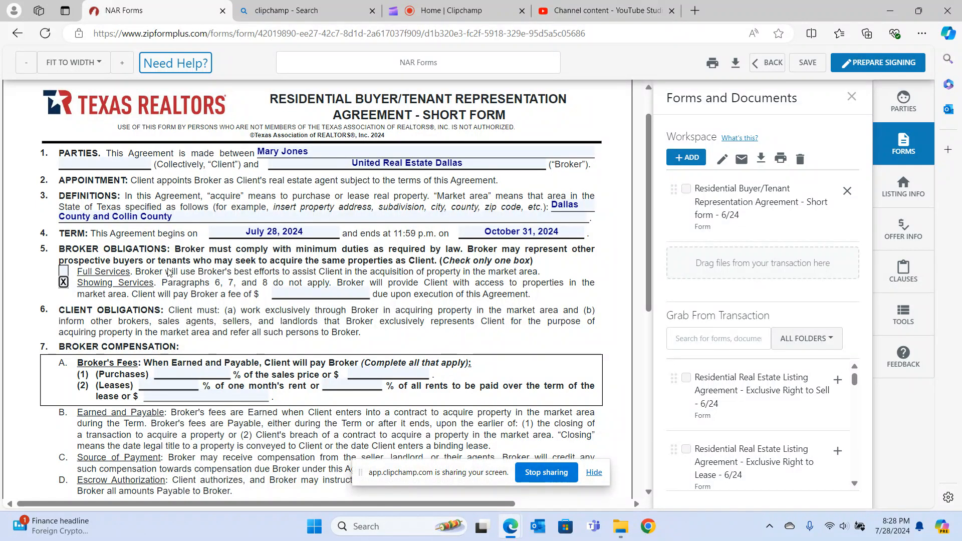
- Replace the counties given as the market area in the Definitions paragraph with the property's full street address
left_click(185, 215)
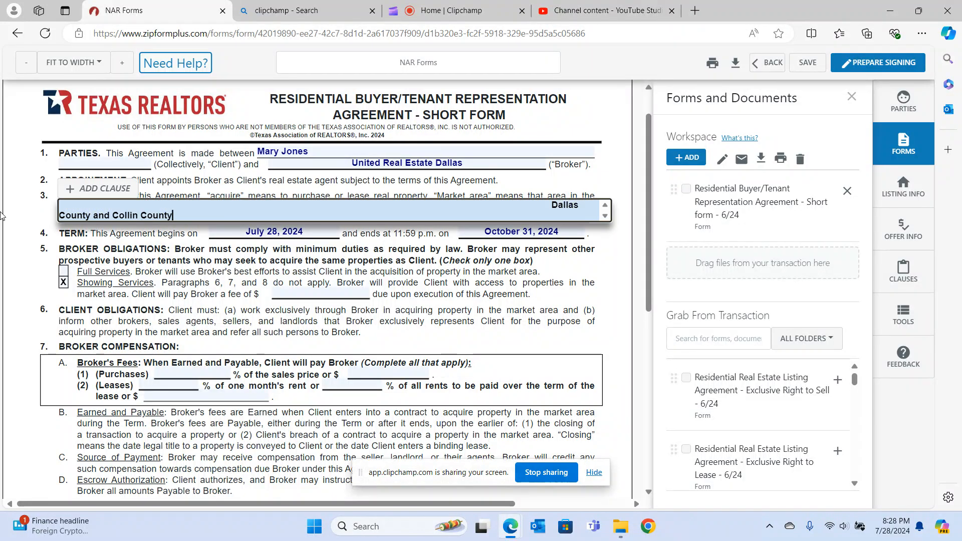
key("BackSpace")
key("BackSpace")
key("BackSpace")
key("BackSpace")
key("BackSpace")
key("BackSpace")
key("BackSpace")
key("BackSpace")
key("BackSpace")
key("BackSpace")
key("BackSpace")
key("BackSpace")
key("BackSpace")
key("BackSpace")
key("BackSpace")
key("BackSpace")
key("BackSpace")
key("BackSpace")
key("BackSpace")
key("BackSpace")
key("BackSpace")
key("BackSpace")
key("BackSpace")
key("BackSpace")
key("BackSpace")
key("BackSpace")
key("BackSpace")
key("BackSpace")
key("BackSpace")
key("BackSpace")
key("BackSpace")
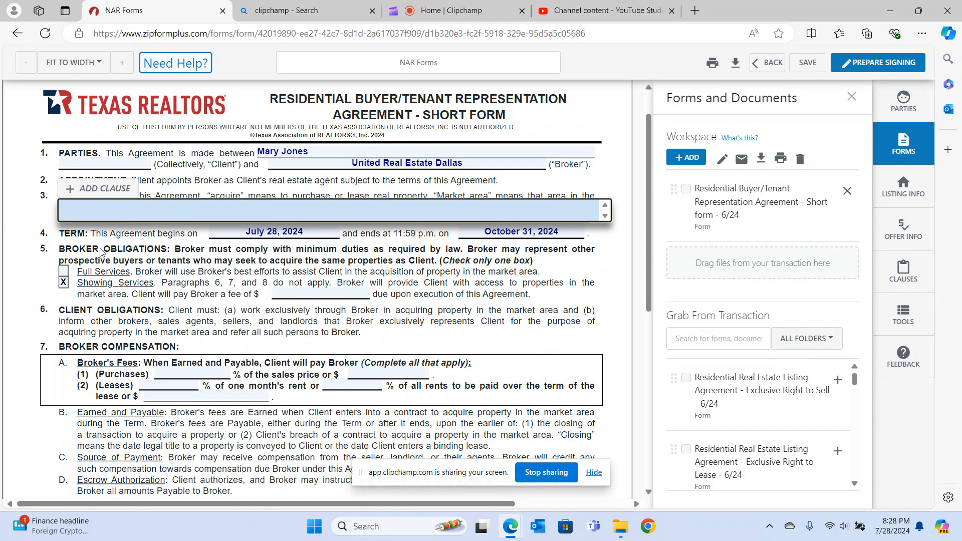
left_click(119, 232)
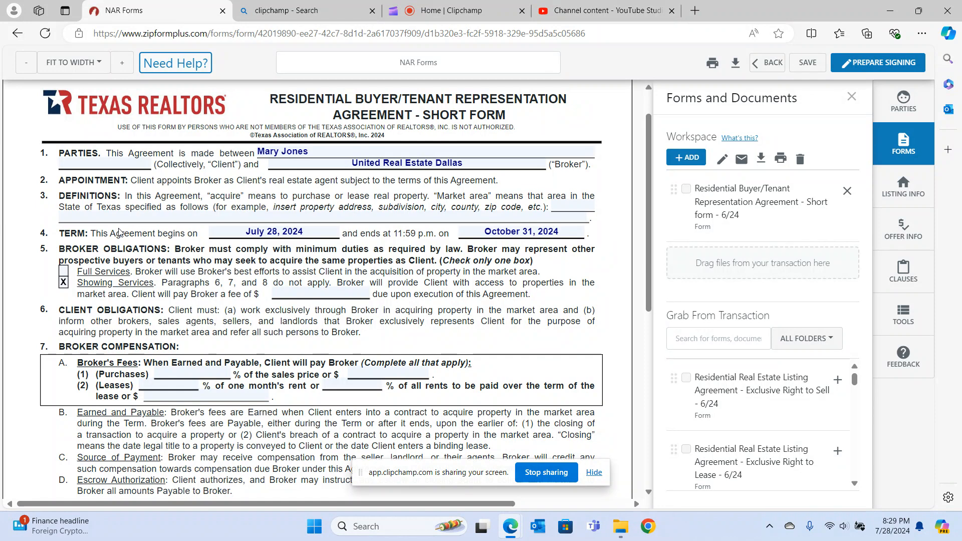
left_click(559, 206)
type("123 Ek")
key("BackSpace")
type("lm")
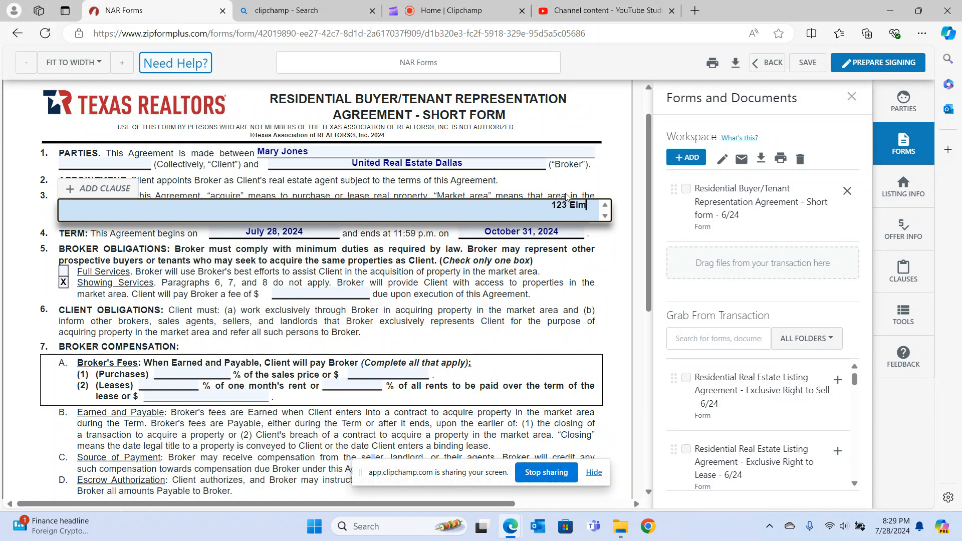
type(" Street, Dala")
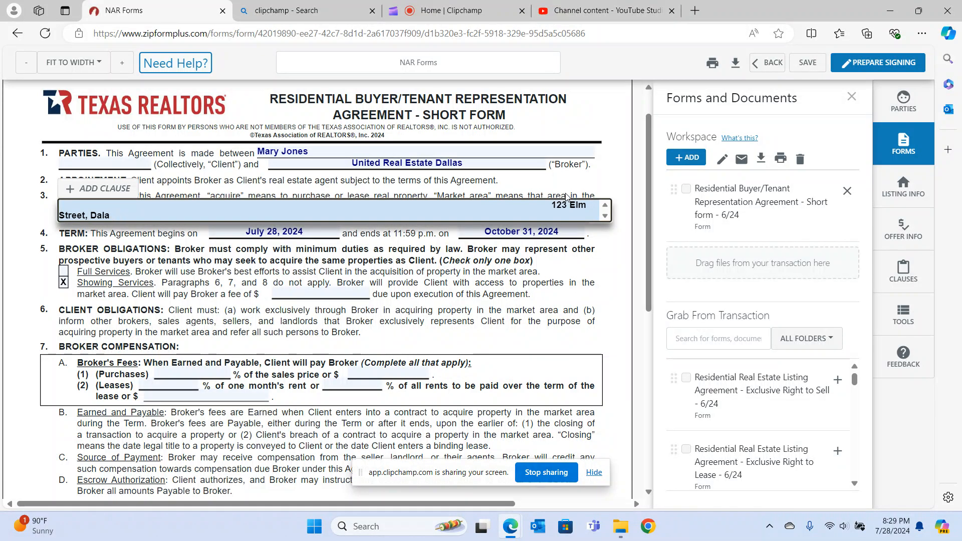
key("BackSpace")
type("las, TX 75240")
left_click(53, 214)
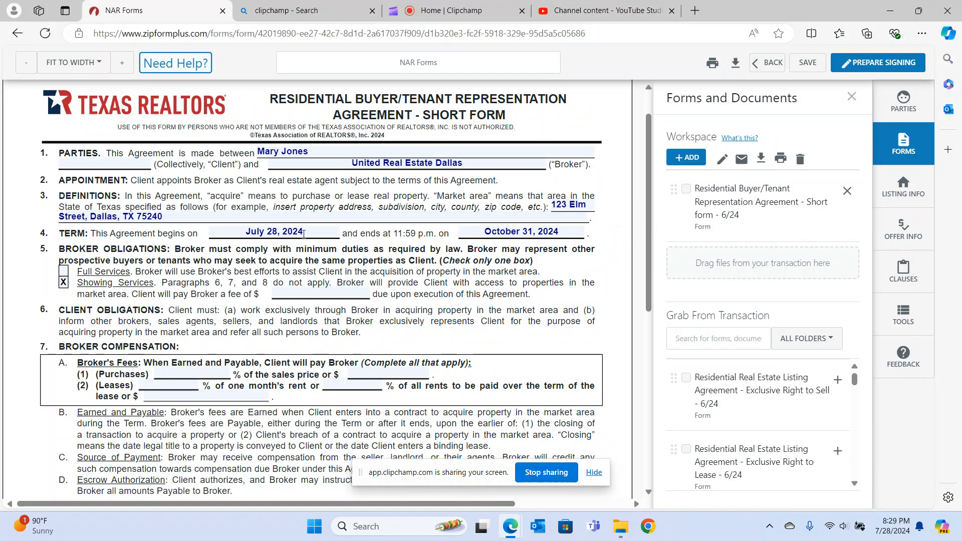
- Change the agreement's ending date in the Term paragraph to July 28, 2024
left_click(574, 232)
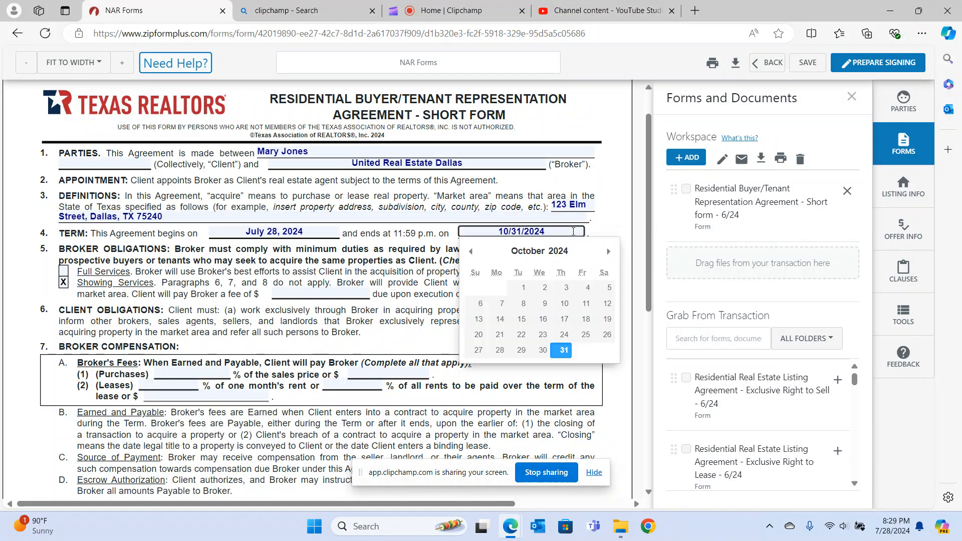
left_click(469, 252)
left_click(469, 252)
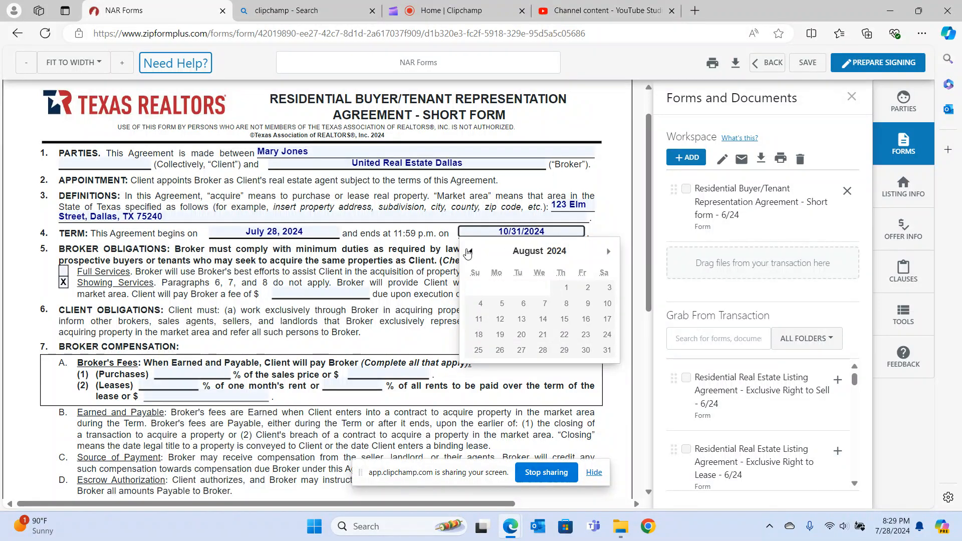
left_click(469, 252)
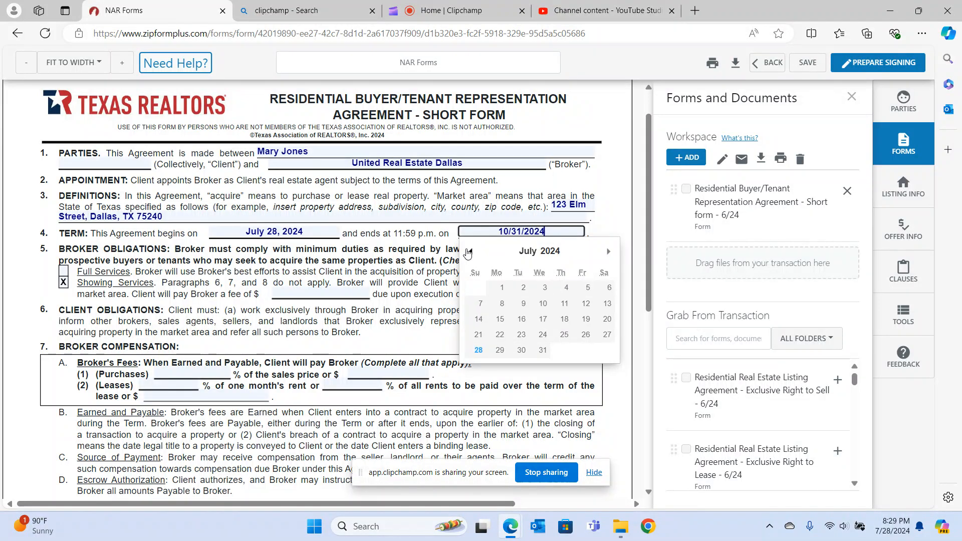
left_click(479, 350)
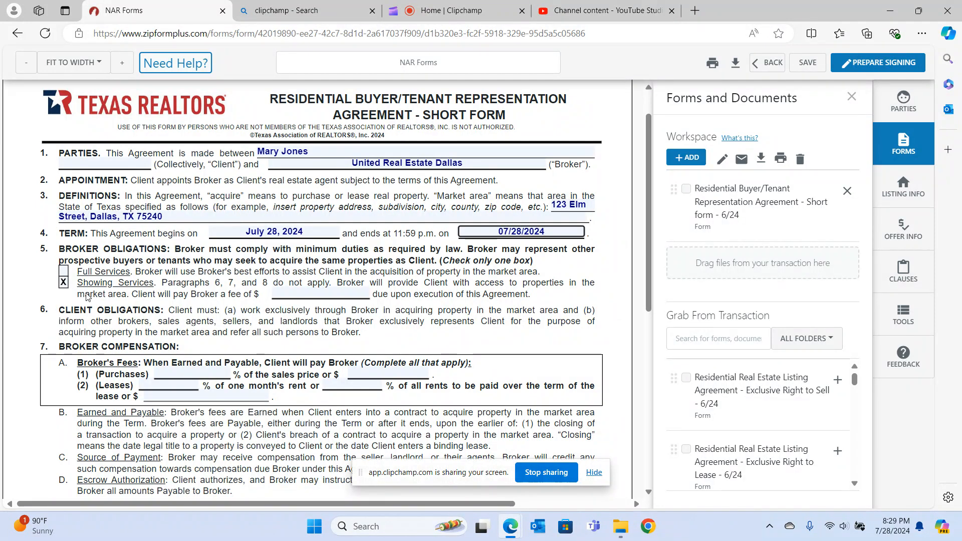
- Enter 0 as the broker fee the client pays for Showing Services
left_click(288, 295)
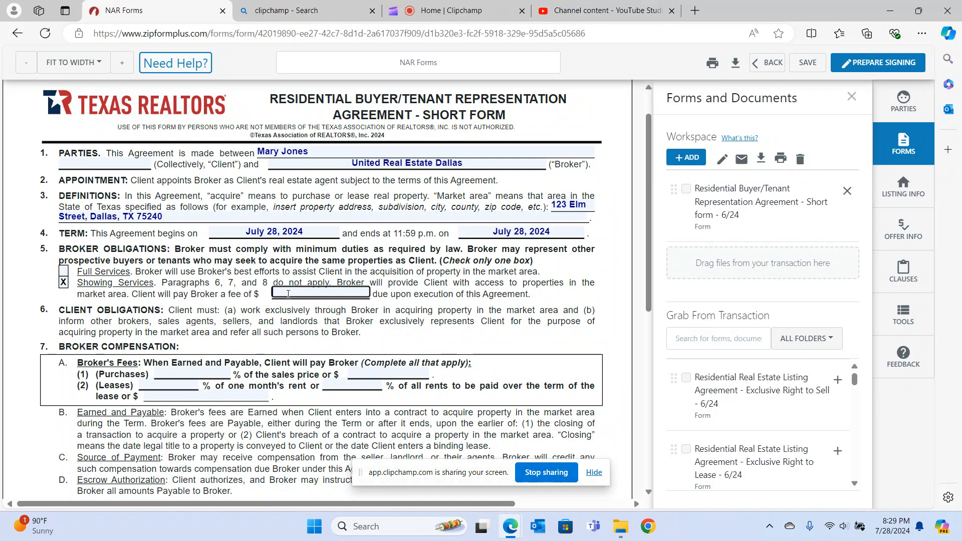
type("0")
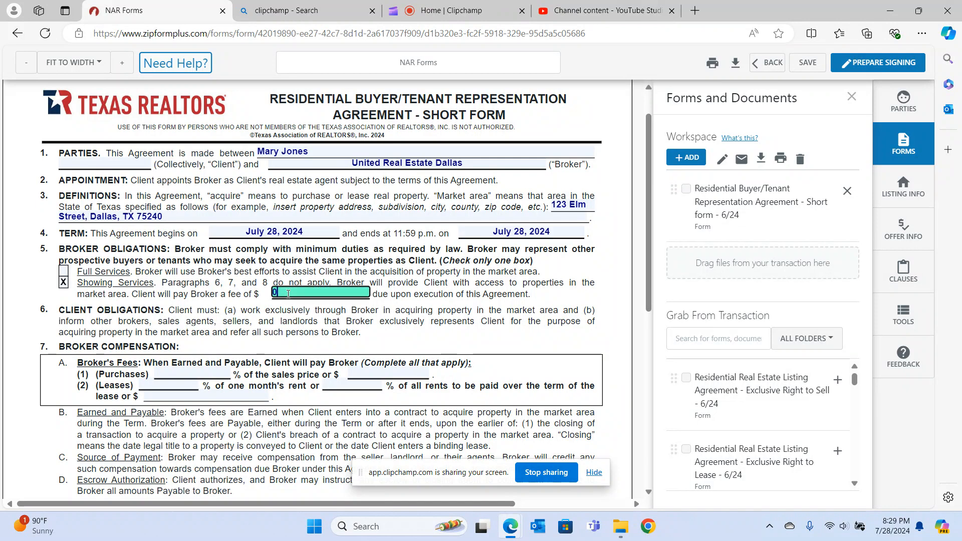
left_click(238, 312)
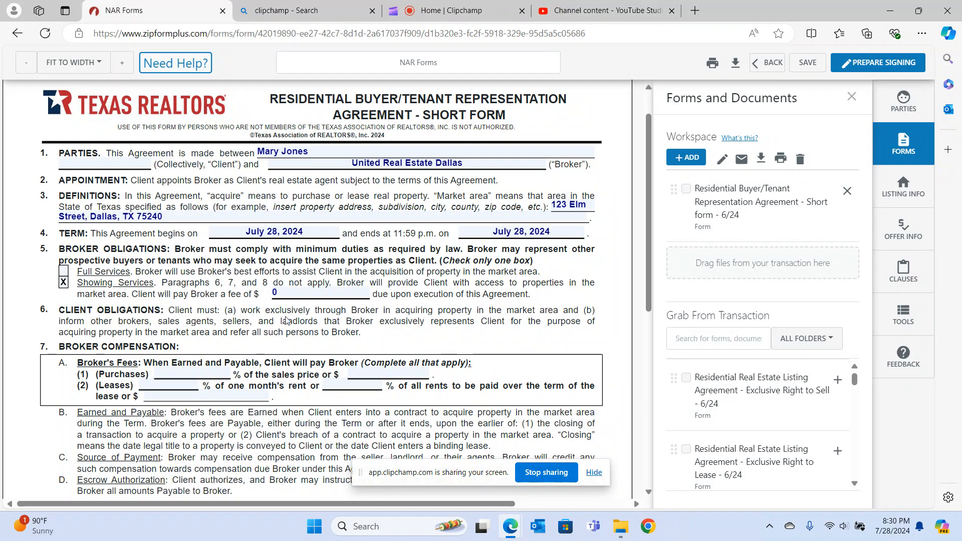
- Change the Showing Services broker fee due upon execution to 50.00
left_click(295, 292)
type("50.00")
left_click(295, 310)
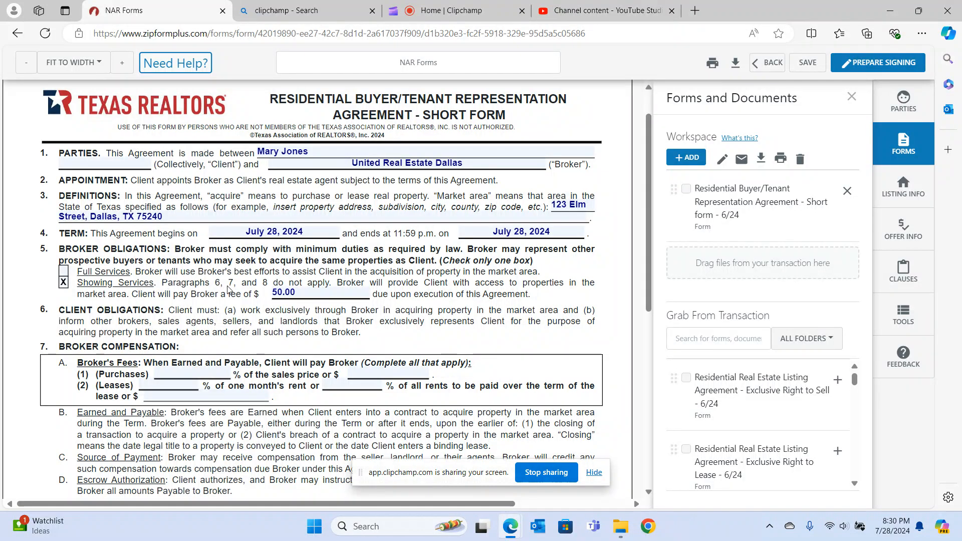
scroll(234, 290, "down", 1)
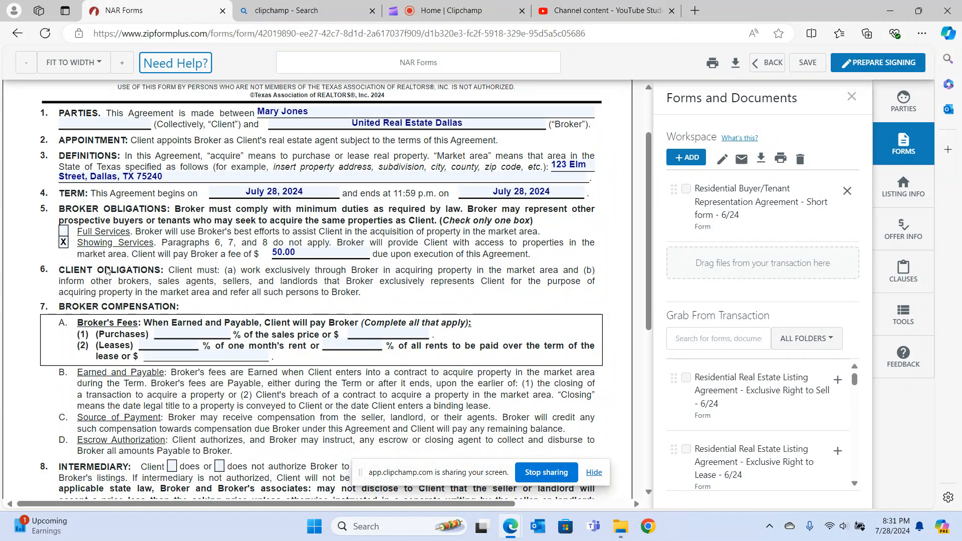
- Clear the Showing Services fee and switch the Broker Obligations selection from Showing Services to Full Services
scroll(106, 272, "down", 1)
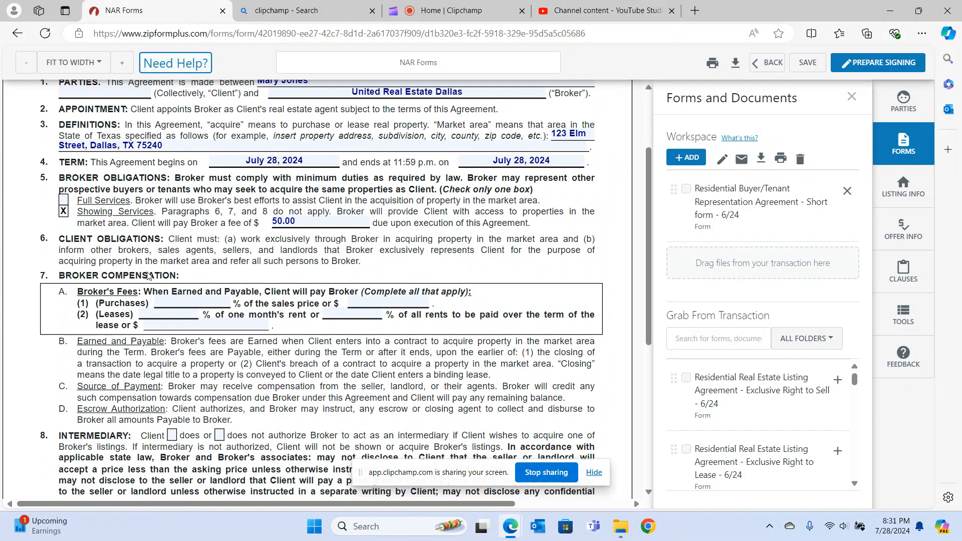
left_click(306, 226)
key("BackSpace")
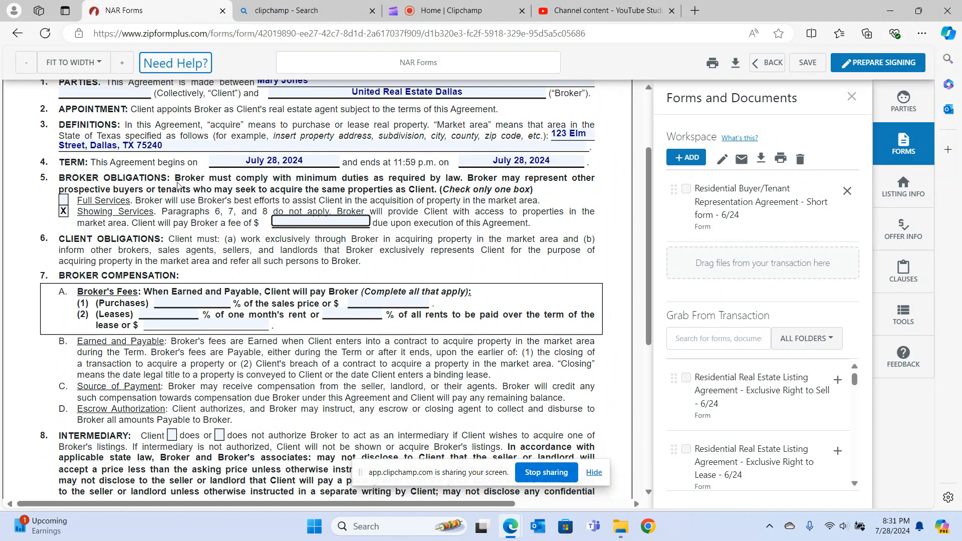
left_click(66, 215)
left_click(64, 201)
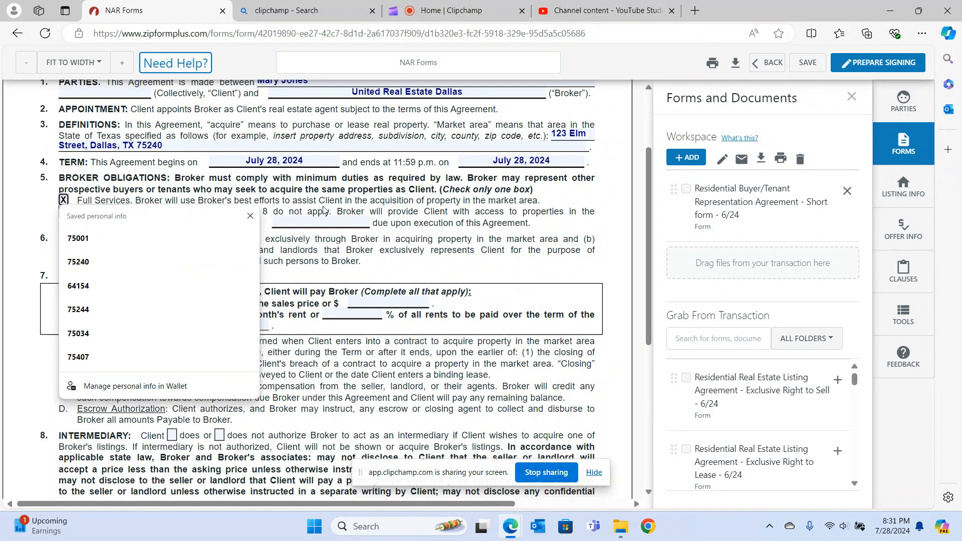
left_click(404, 233)
- Change the agreement's ending date in the Term paragraph to October 31, 2024
left_click(553, 161)
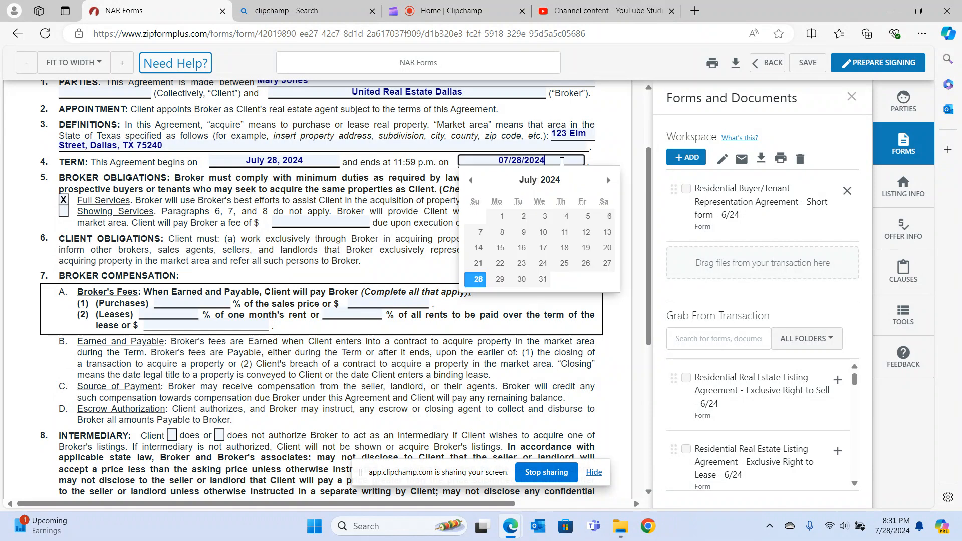
left_click(611, 180)
left_click(611, 180)
left_click(611, 181)
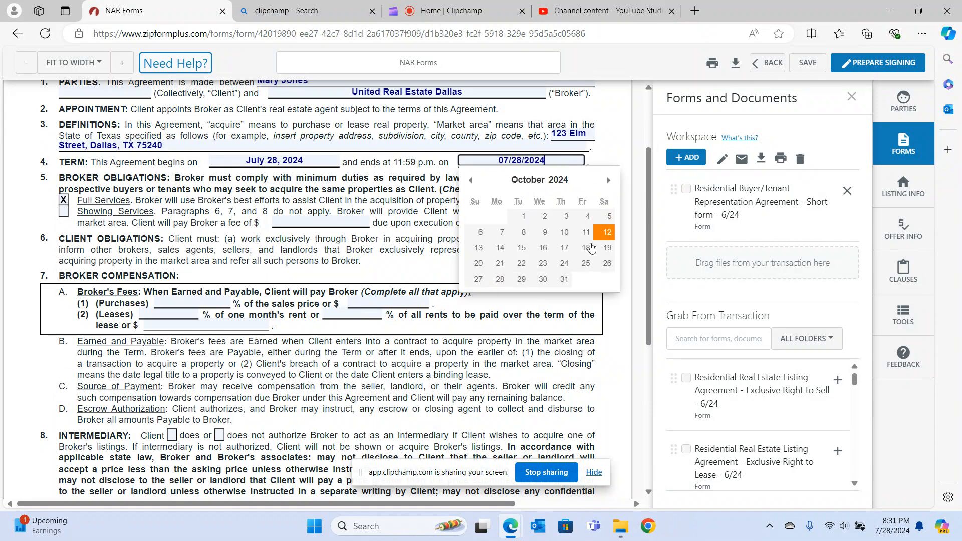
left_click(564, 279)
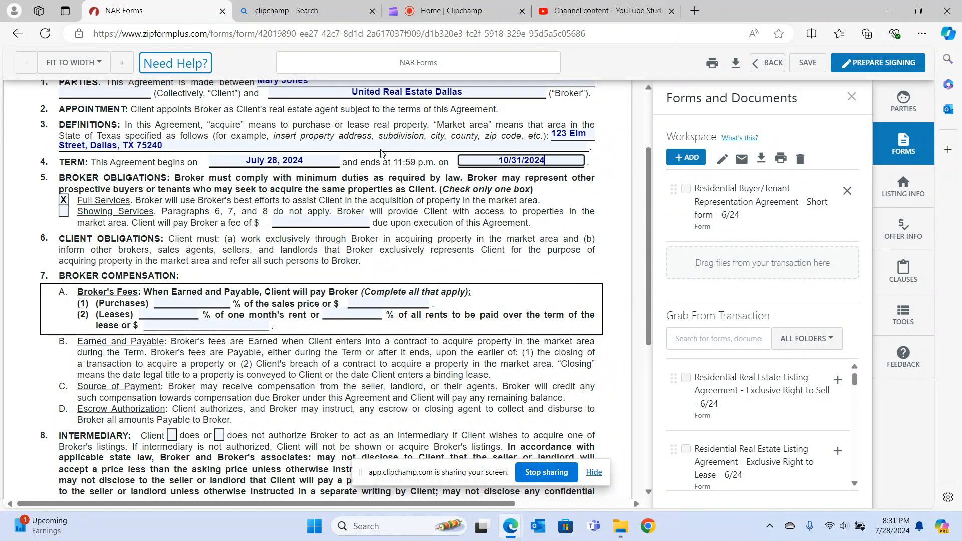
- Replace the property address given as the market area in the Definitions paragraph with "Dallas county and Collin county"
left_click(229, 145)
key("BackSpace")
key("BackSpace")
key("BackSpace")
key("BackSpace")
key("BackSpace")
key("BackSpace")
key("BackSpace")
key("BackSpace")
key("BackSpace")
key("BackSpace")
key("BackSpace")
key("BackSpace")
key("BackSpace")
key("BackSpace")
key("BackSpace")
key("BackSpace")
key("BackSpace")
key("BackSpace")
key("BackSpace")
key("BackSpace")
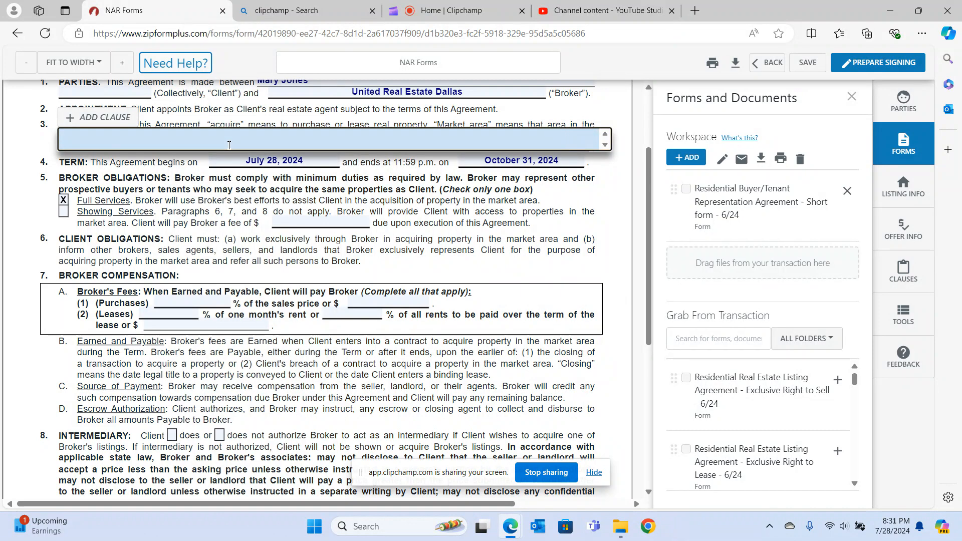
type("Dallas")
type(" county and ")
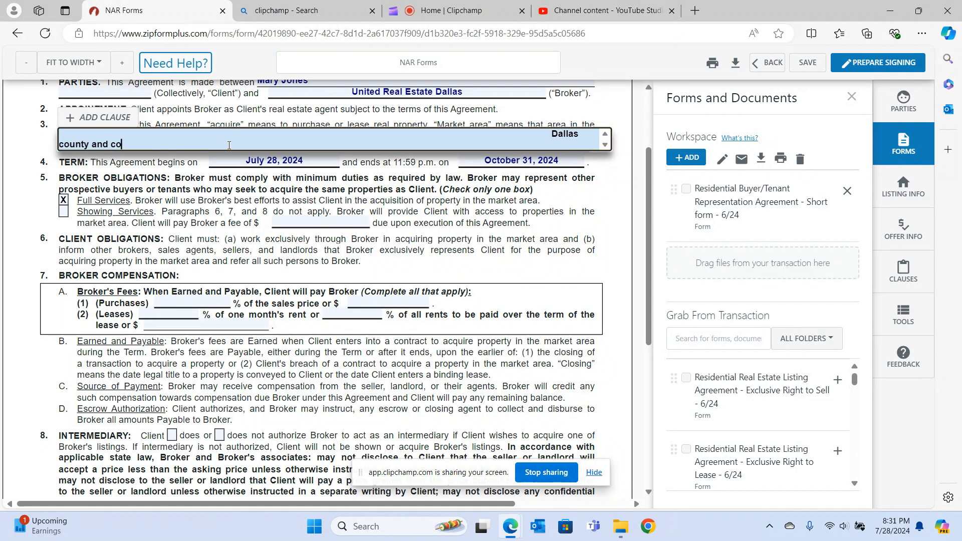
type("Collin county")
left_click(34, 143)
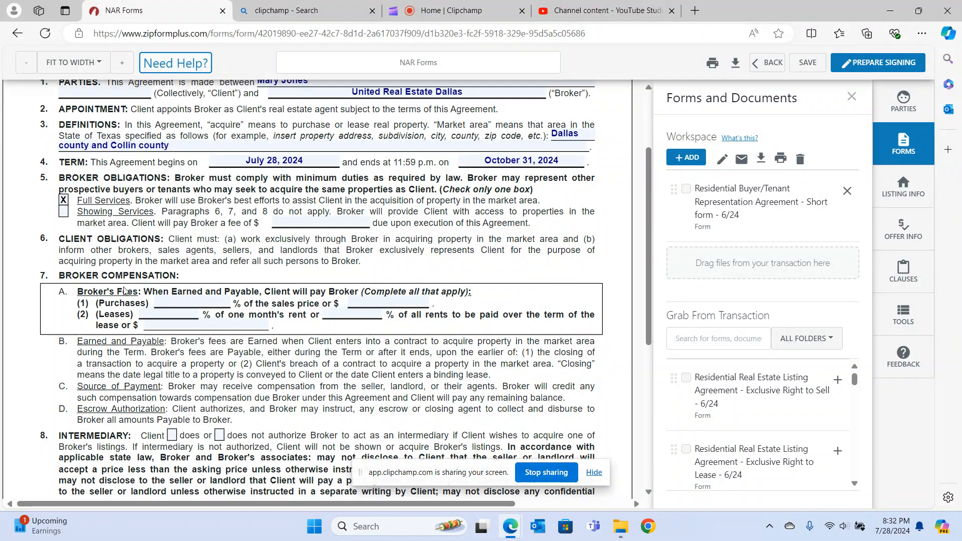
- Enter the broker's fees as 2% of the sales price for purchases and 50% of one month's rent for leases
scroll(123, 292, "down", 1)
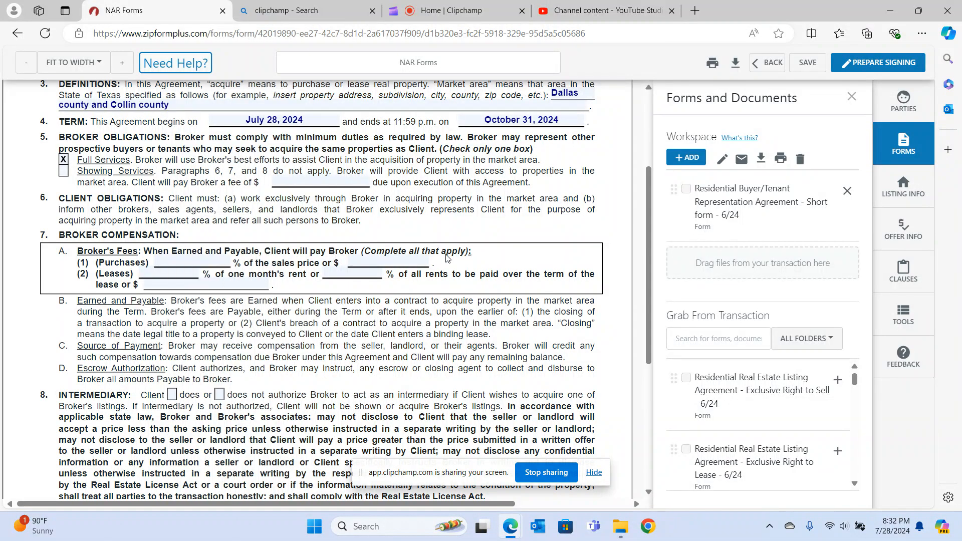
left_click(177, 263)
type("2")
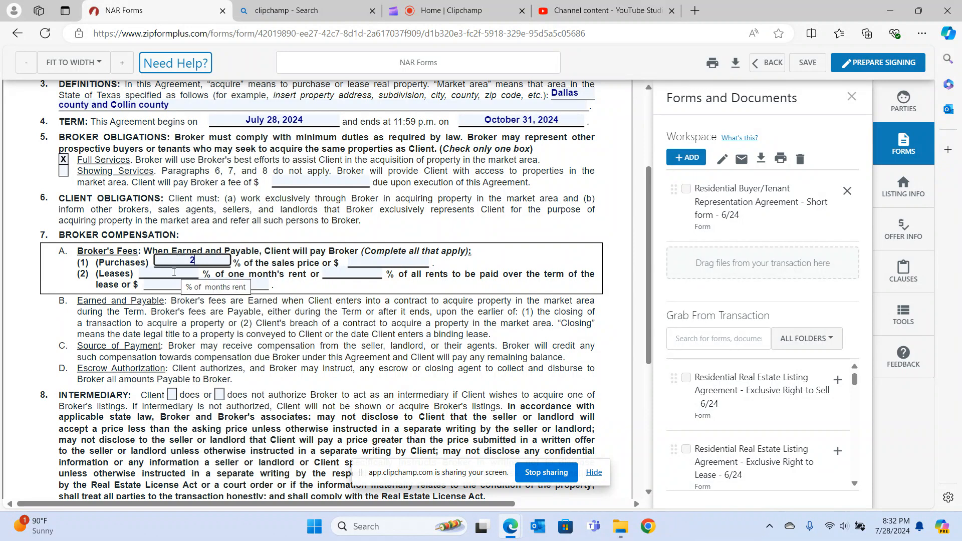
left_click(172, 276)
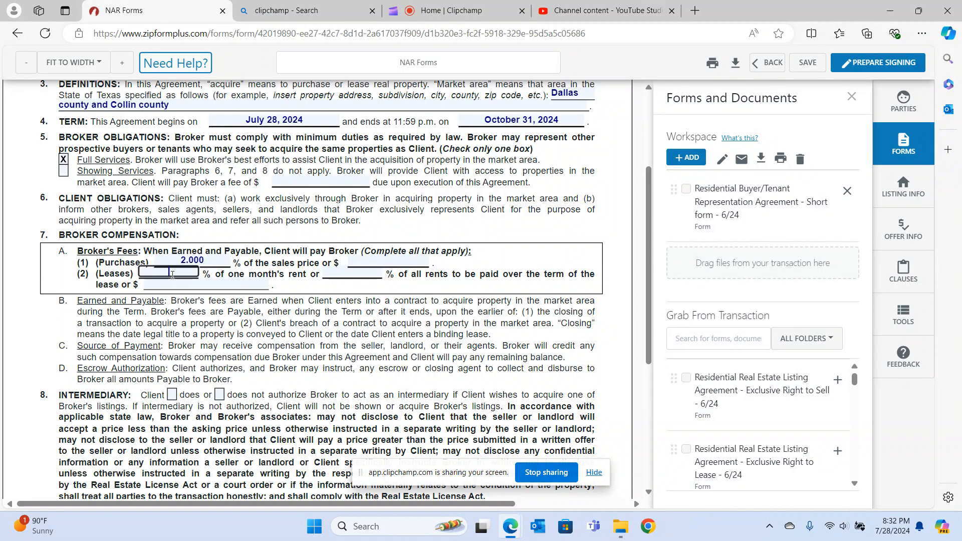
type("50")
left_click(211, 284)
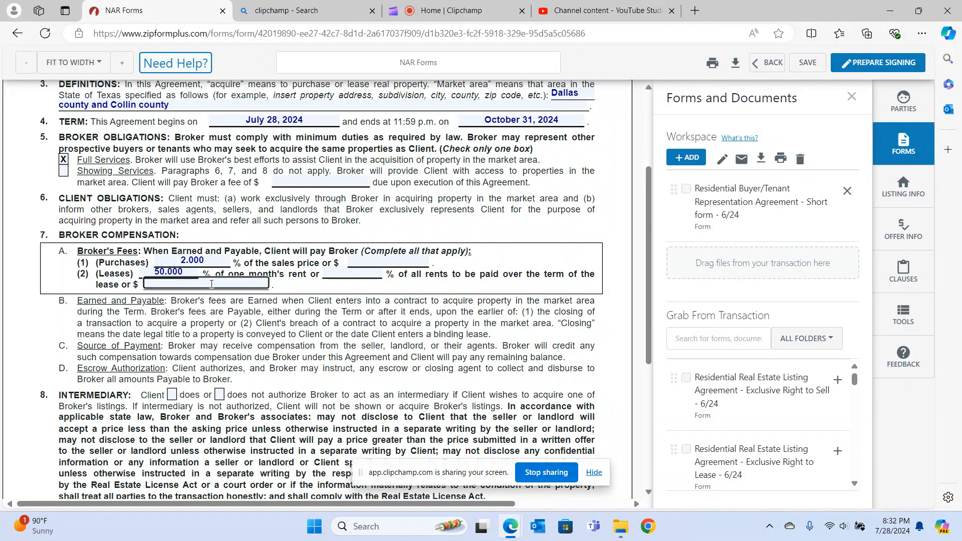
- Replace the percentage fee for purchases with a flat dollar fee of 5000
left_click(208, 260)
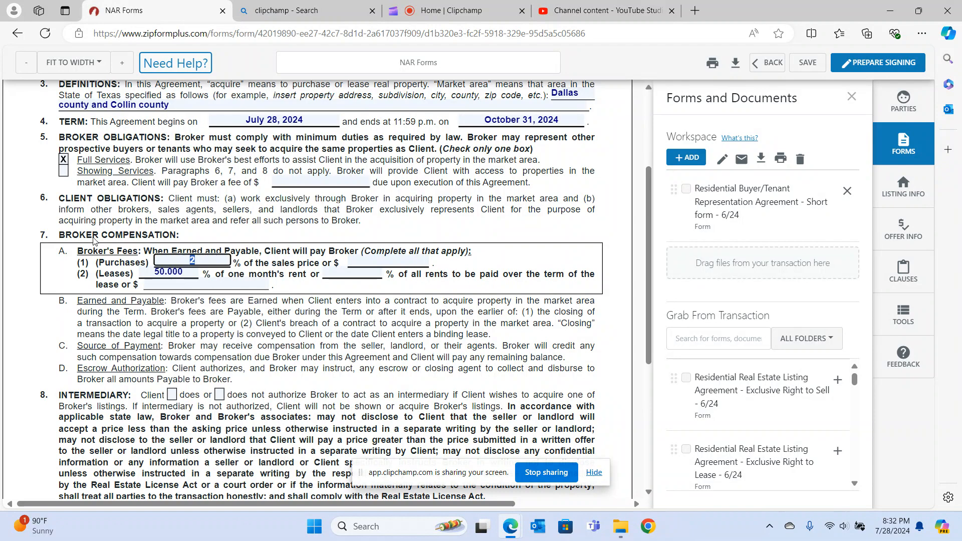
key("BackSpace")
left_click(401, 258)
type("5000")
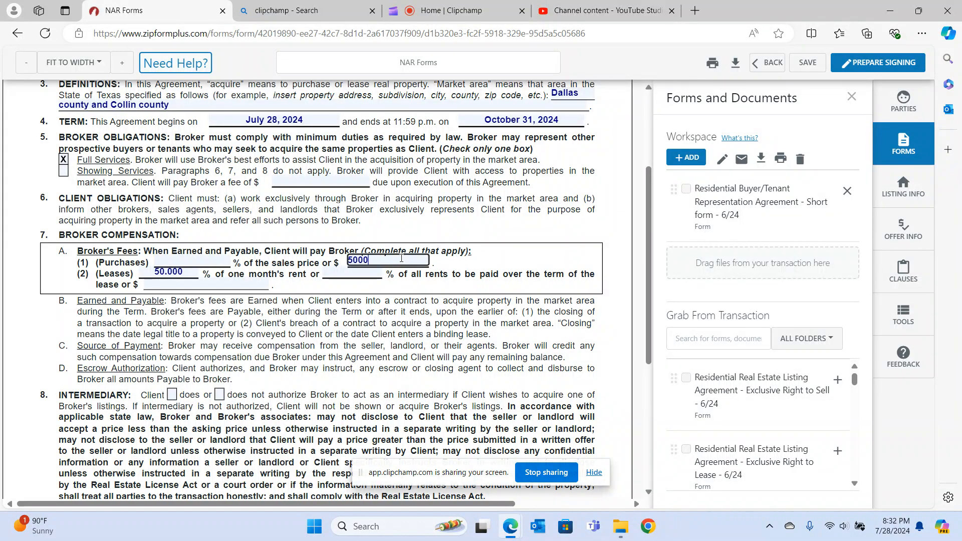
left_click(472, 235)
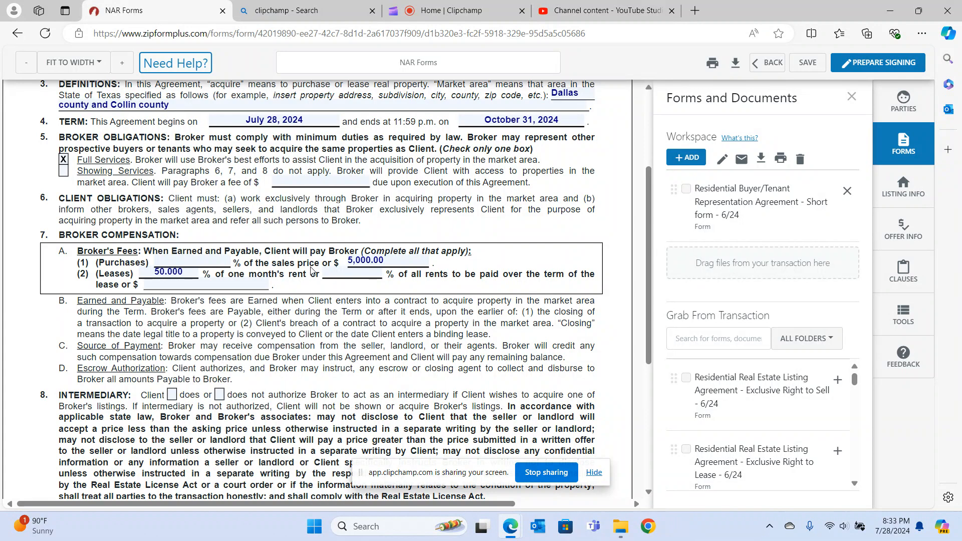
- Change the flat dollar broker fee for purchases to 500
left_click(387, 261)
key("BackSpace")
key("BackSpace")
key("BackSpace")
key("BackSpace")
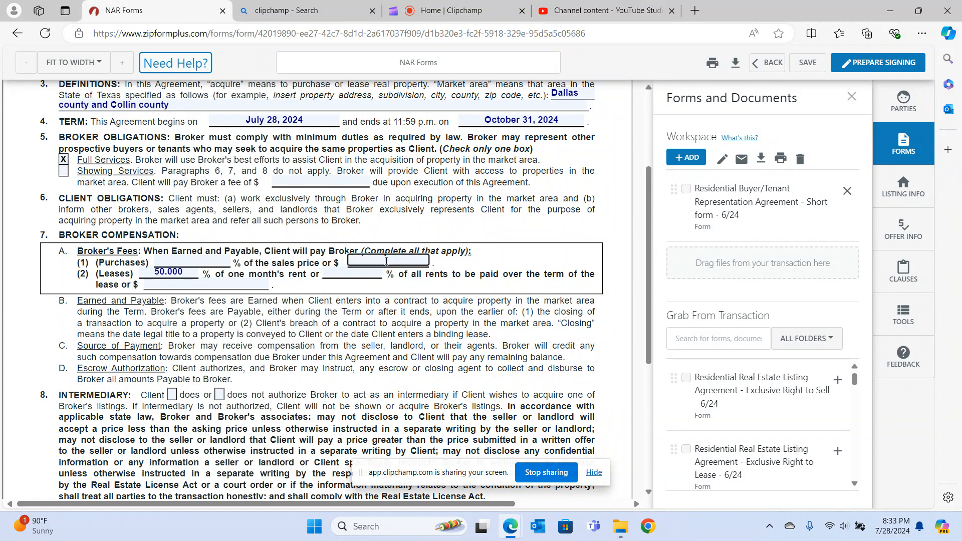
type("500")
left_click(432, 244)
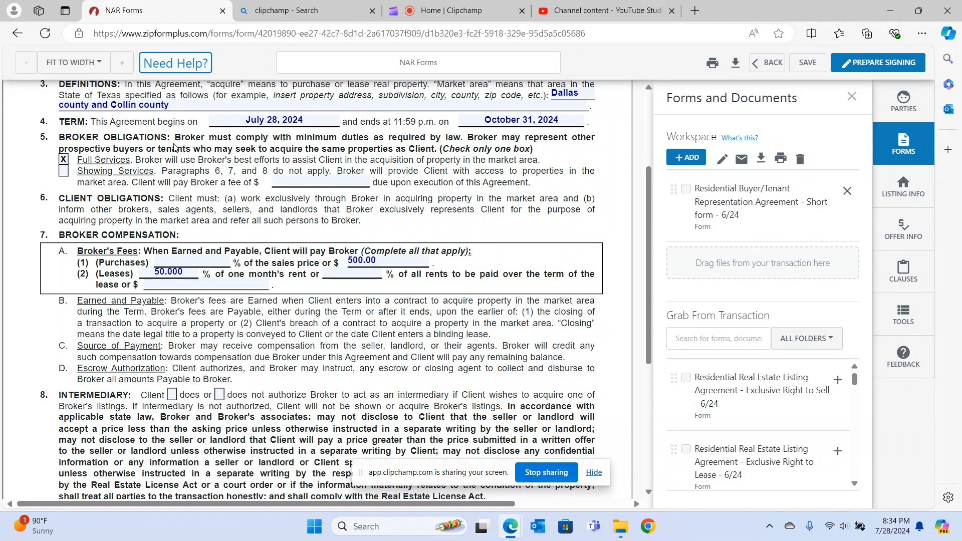
- Mark in the Intermediary paragraph that the client does authorize the broker to act as an intermediary
scroll(173, 147, "down", 2)
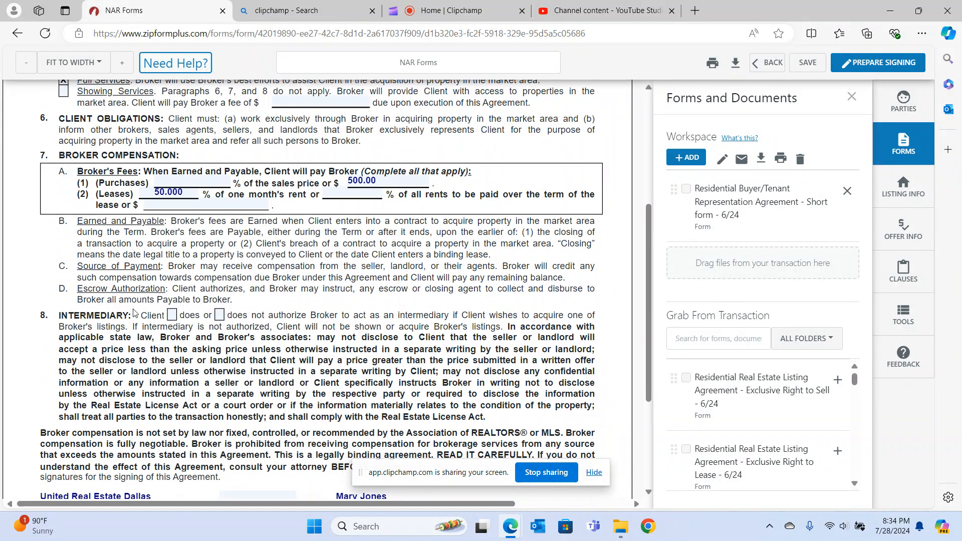
left_click(172, 315)
scroll(144, 333, "down", 3)
scroll(145, 334, "down", 2)
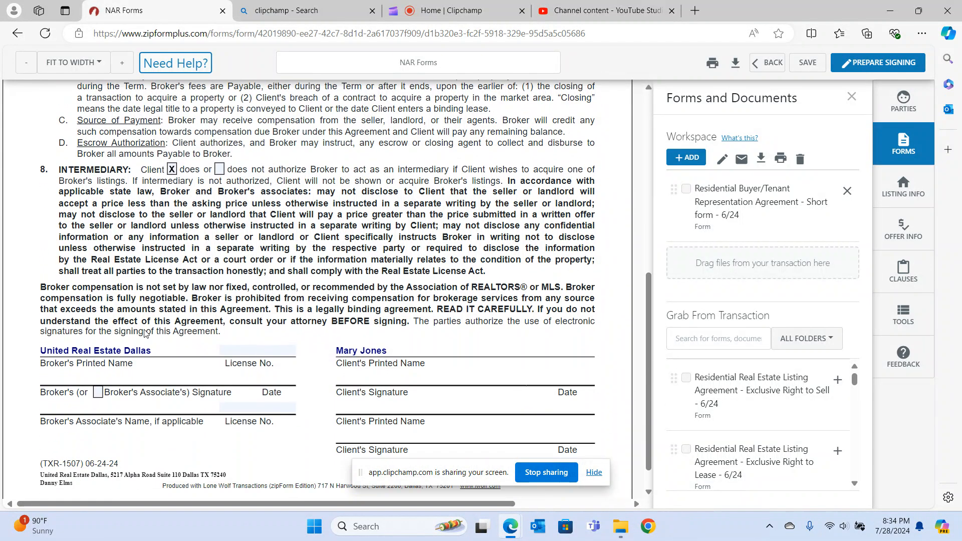
- Review the filled-in agreement from the Parties paragraph through broker compensation and intermediary terms to the signature block
scroll(144, 334, "up", 6)
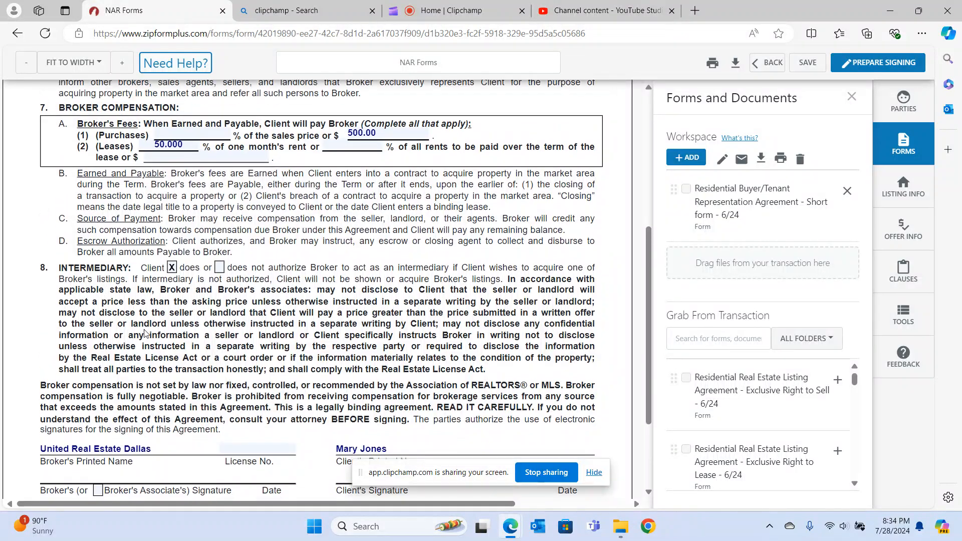
scroll(144, 334, "up", 2)
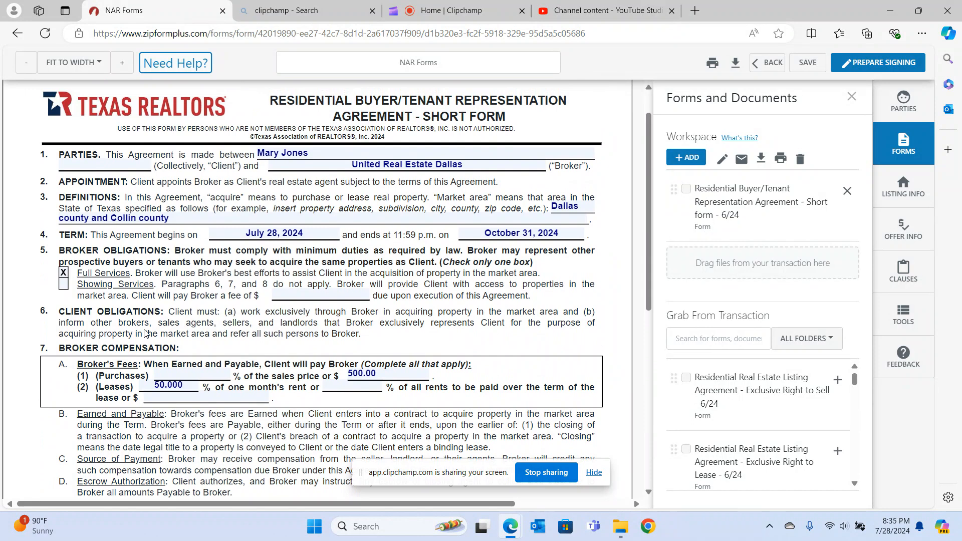
scroll(145, 333, "down", 1)
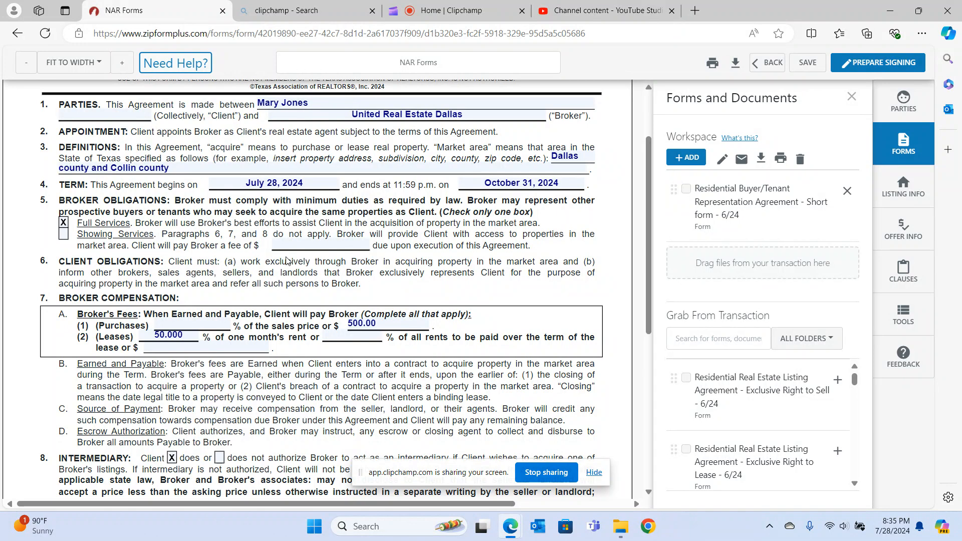
scroll(286, 260, "up", 2)
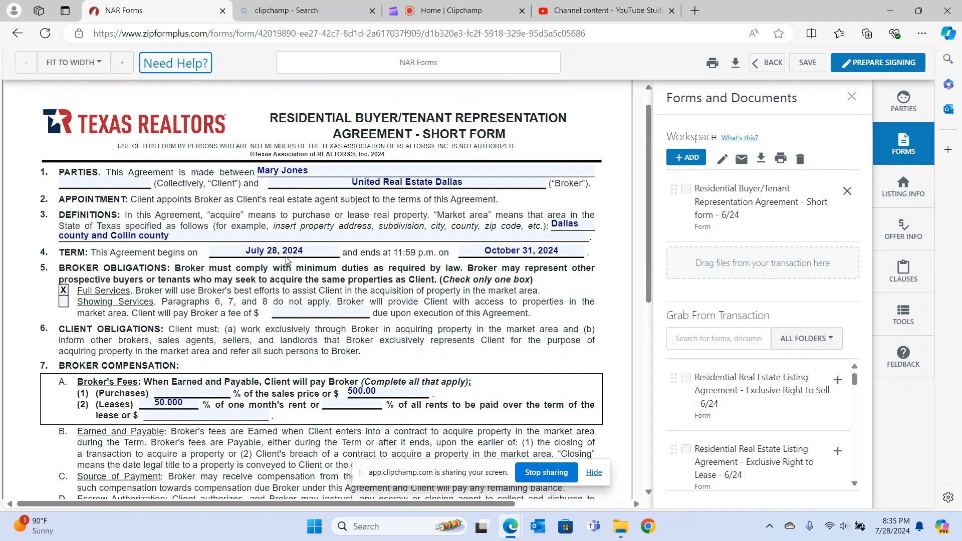
scroll(286, 260, "down", 3)
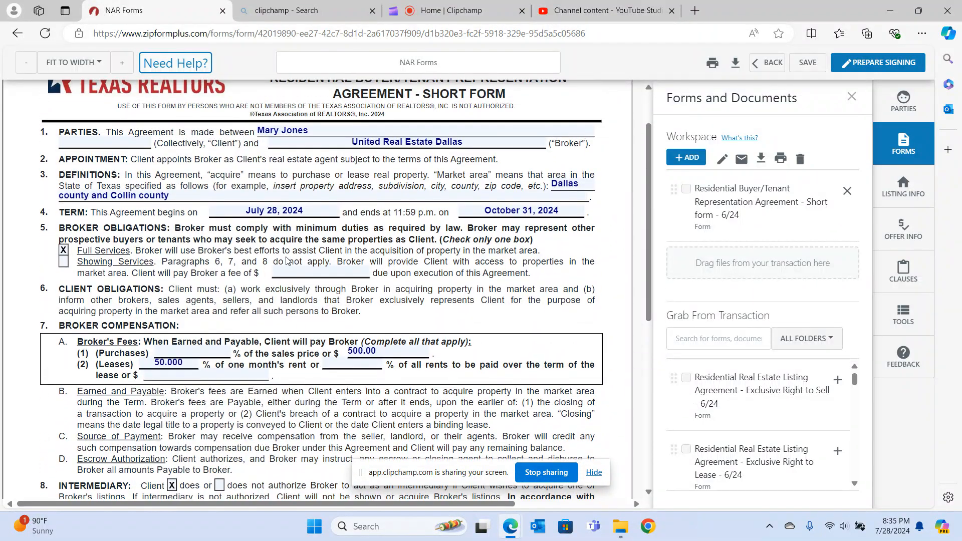
scroll(286, 261, "up", 1)
scroll(287, 261, "down", 14)
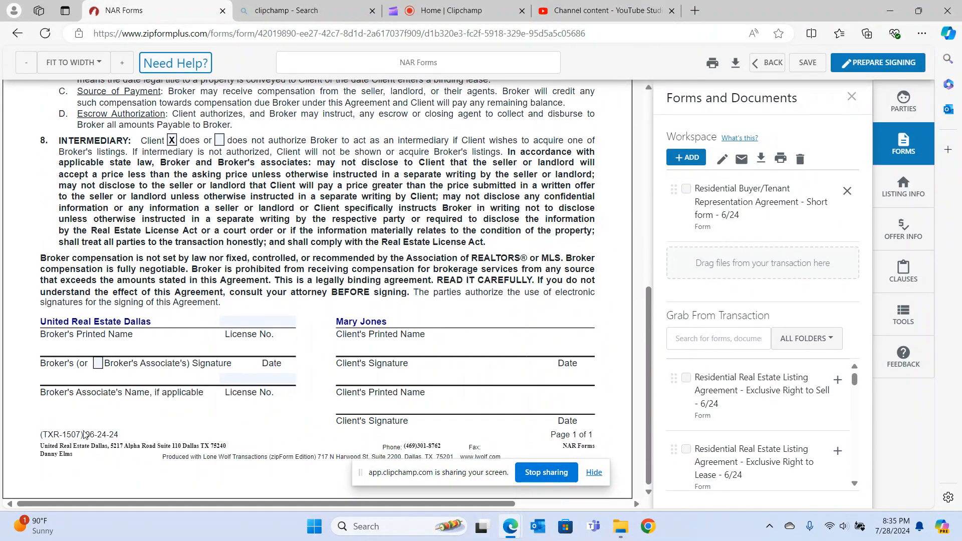
scroll(188, 414, "up", 14)
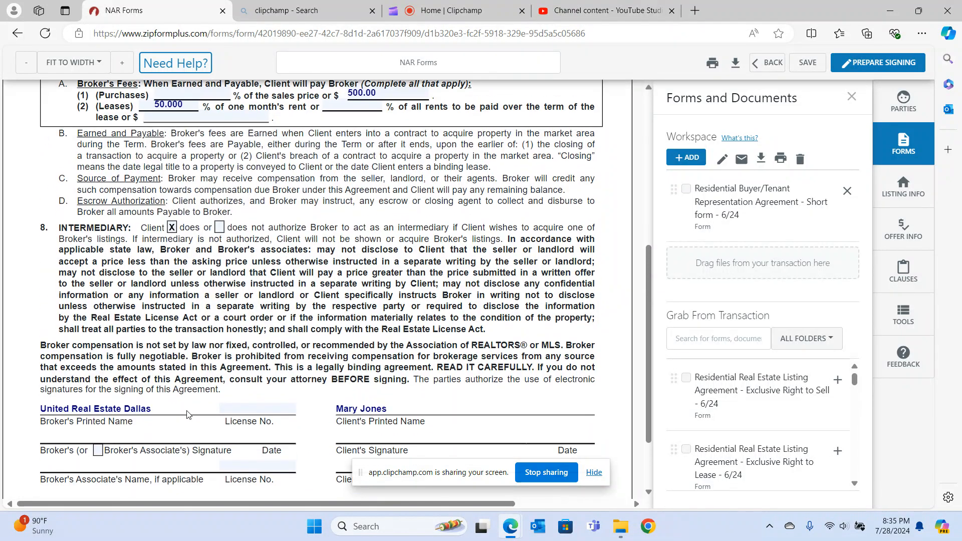